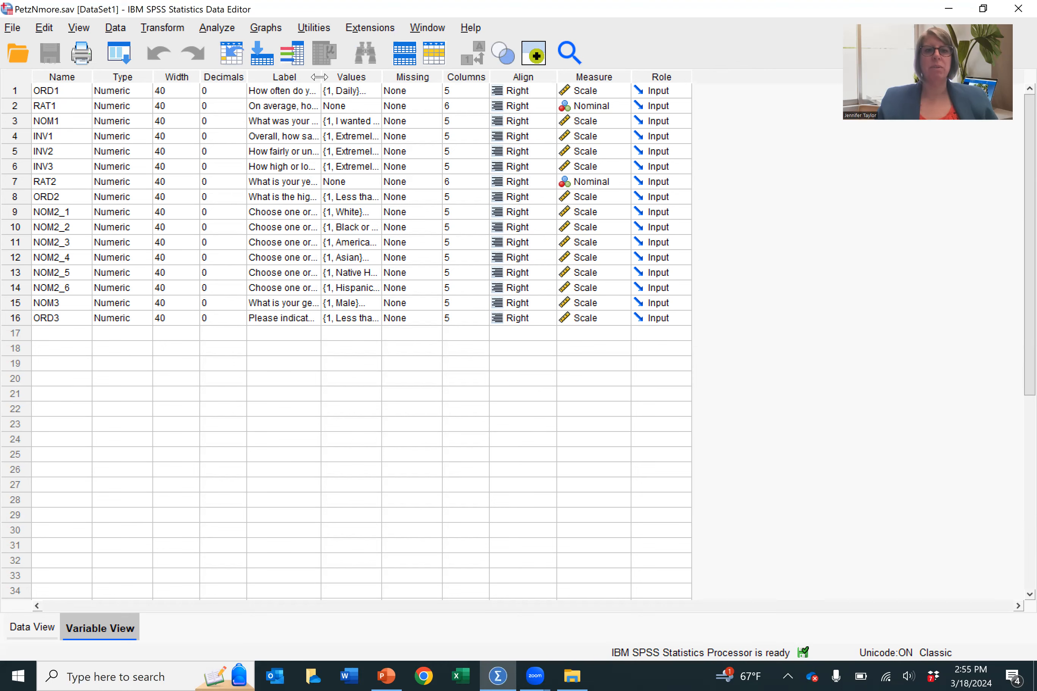
Step: Widen the Label and Values columns to show their full text and review the value labels of ORD1
drag(320, 77, 576, 98)
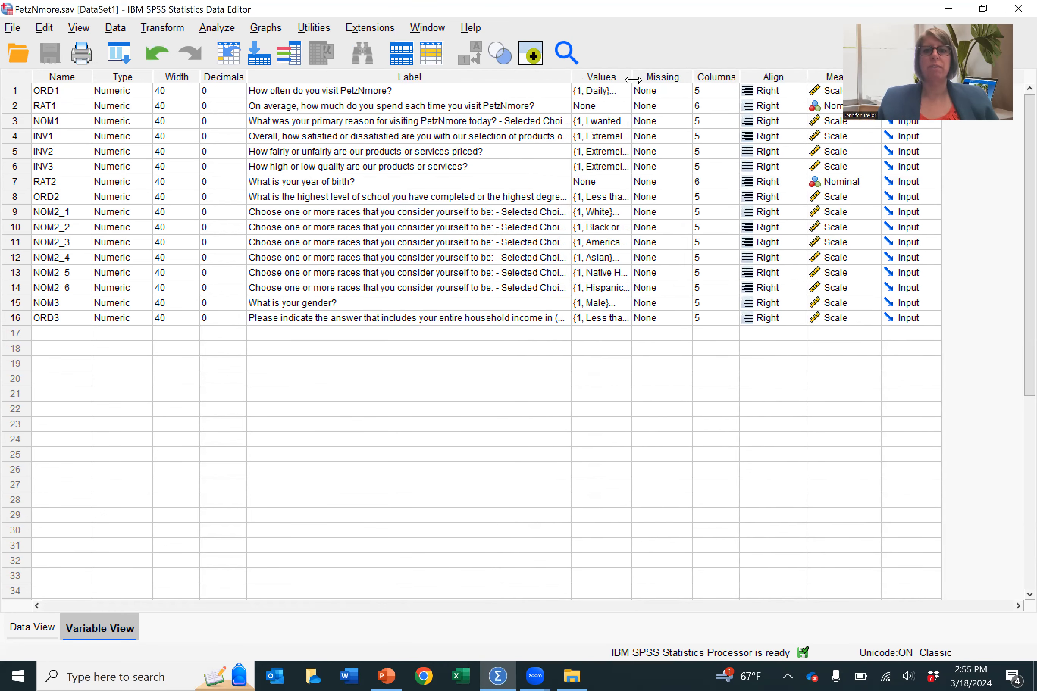
drag(632, 85, 732, 89)
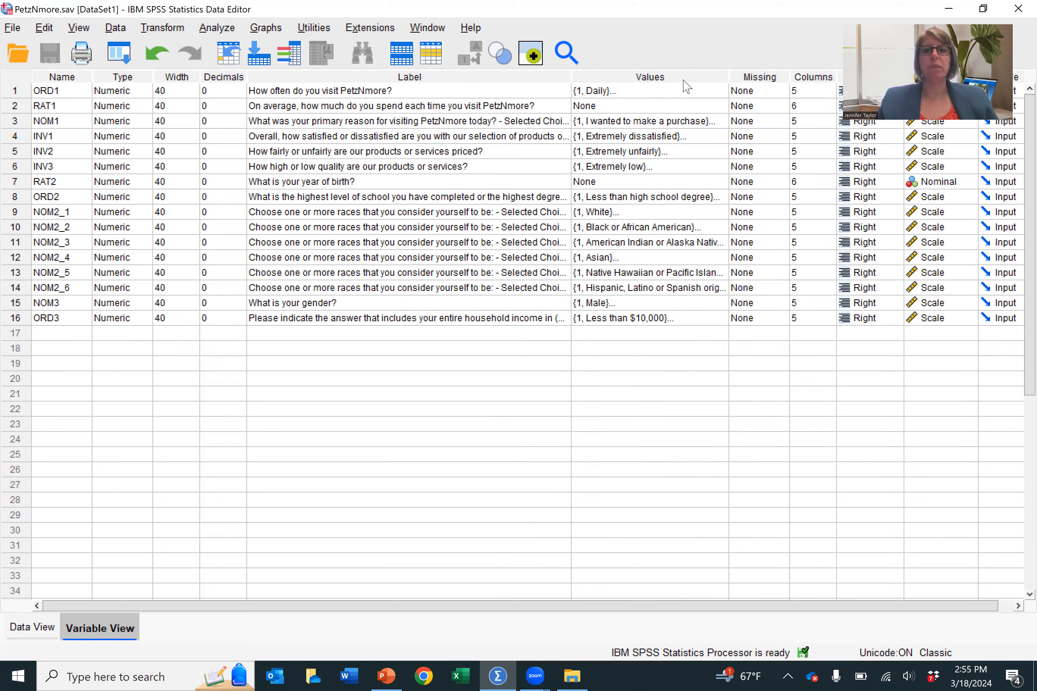
click(680, 92)
click(723, 95)
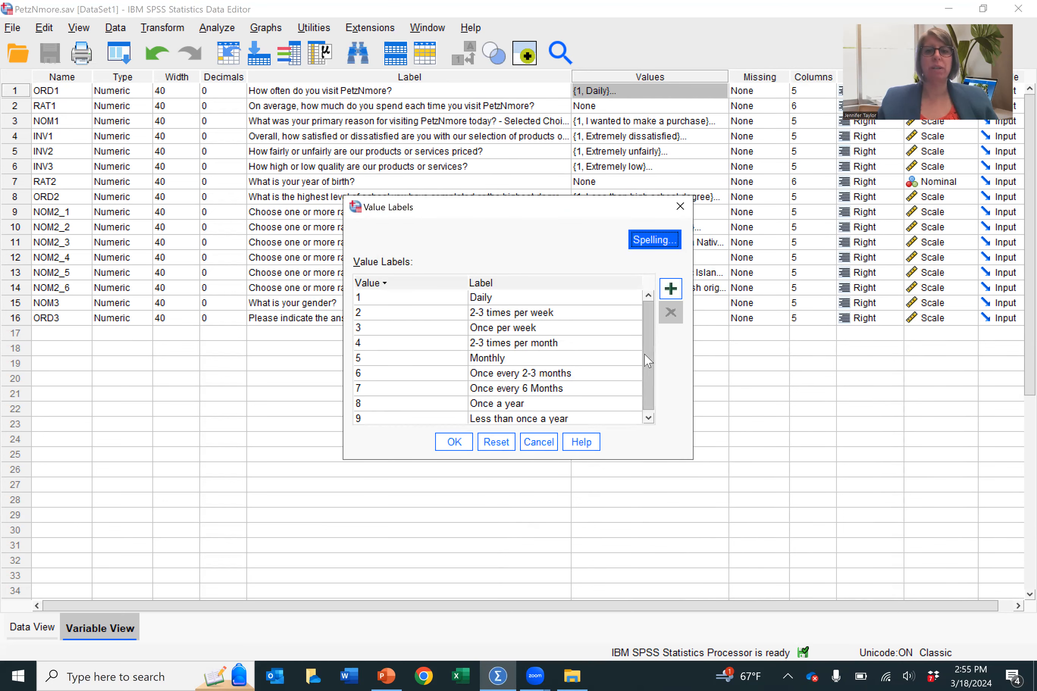
click(680, 207)
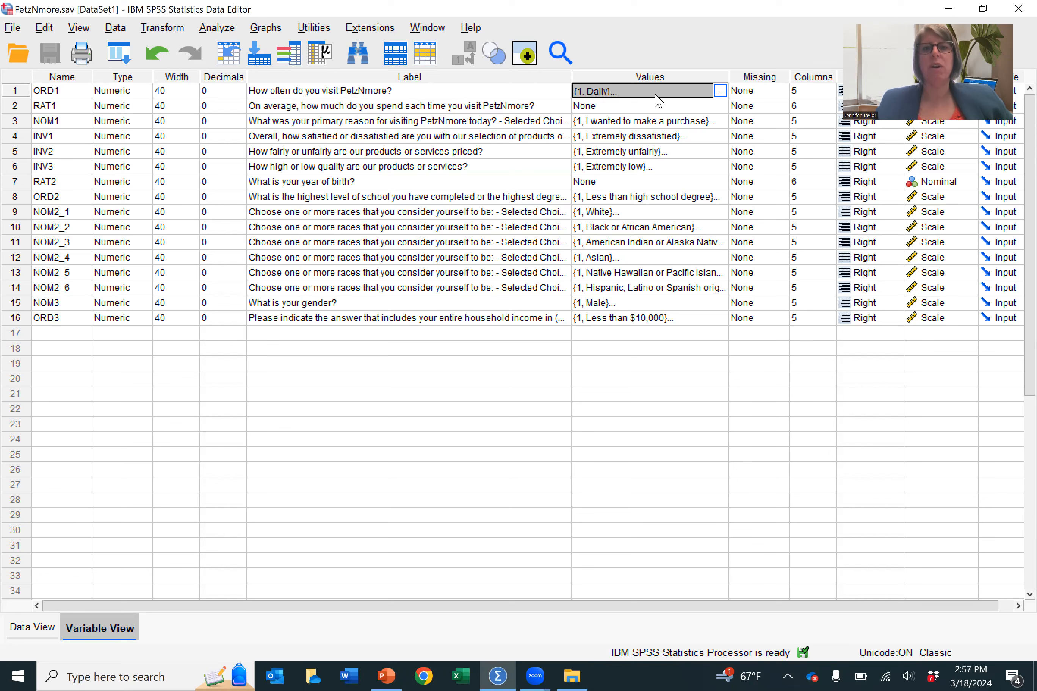
click(720, 91)
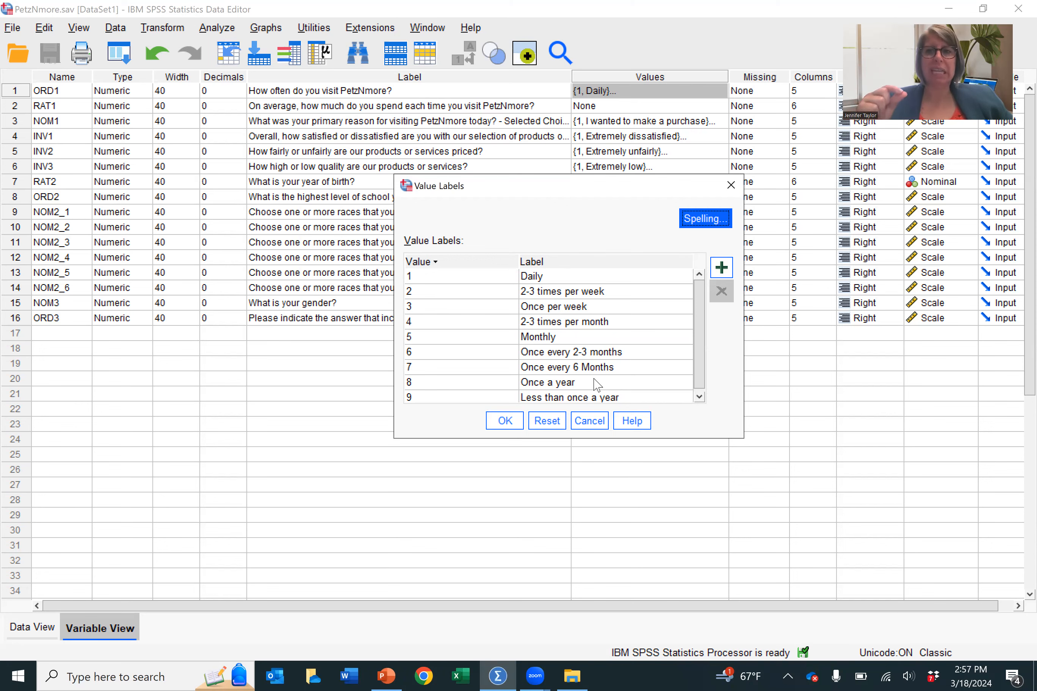
click(588, 419)
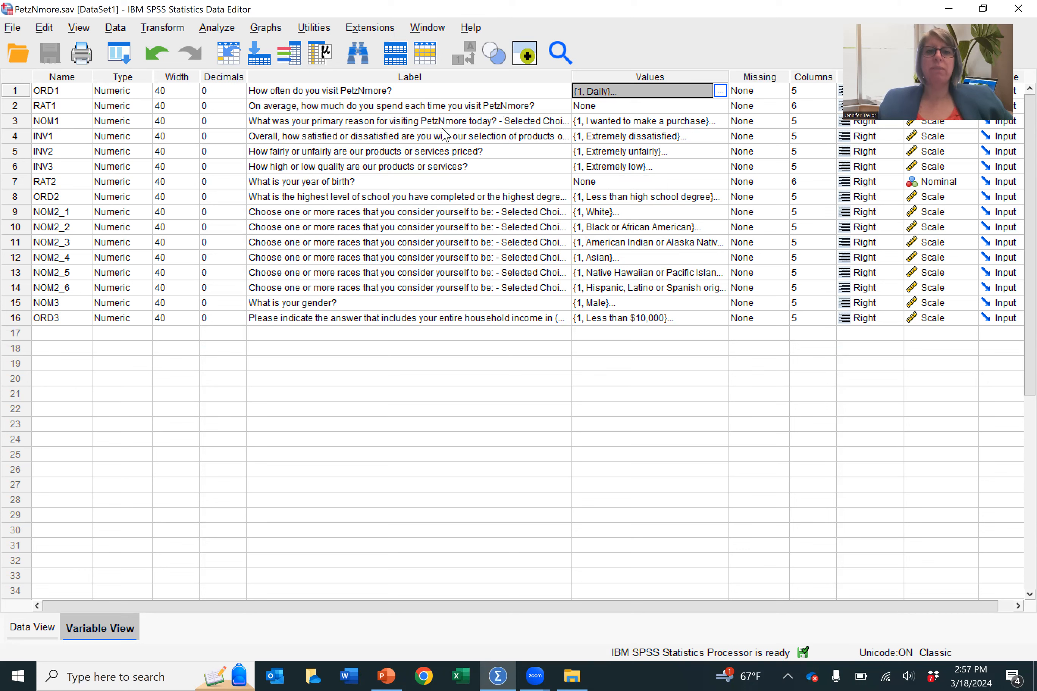
Step: Examine the value labels defined for NOM1 and INV1 without changing them
double_click(720, 121)
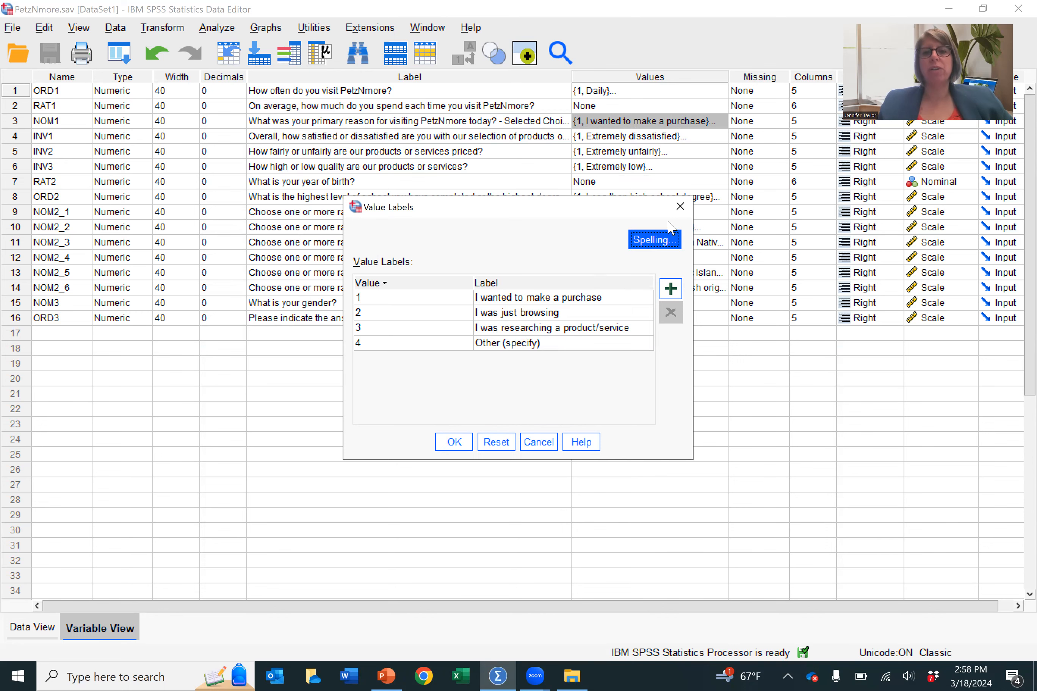
click(681, 207)
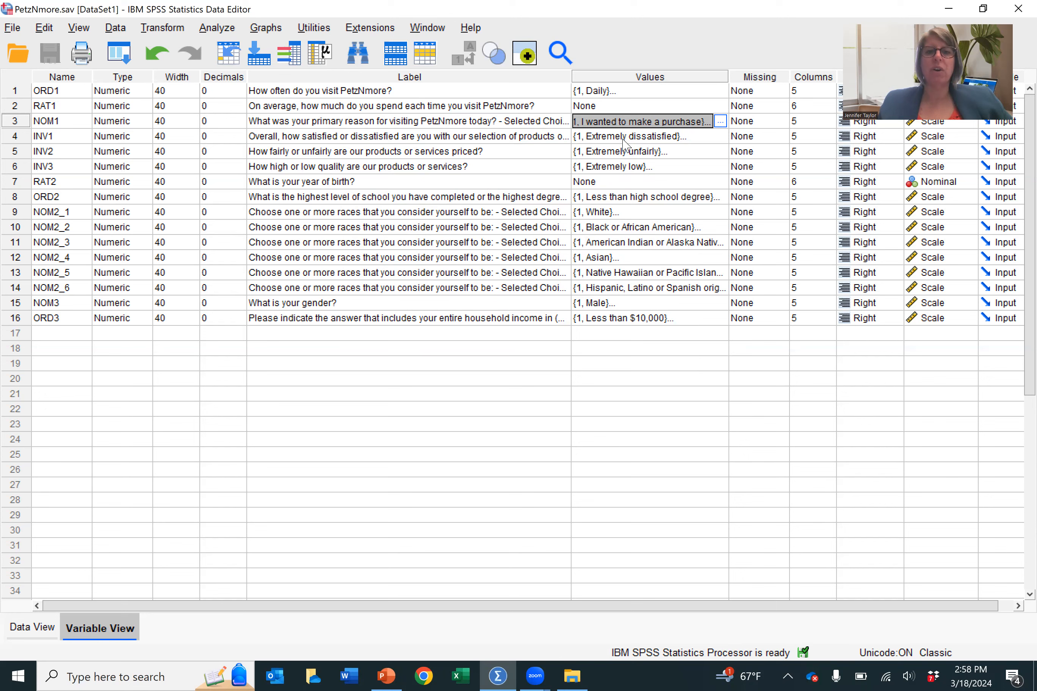
click(673, 137)
click(720, 136)
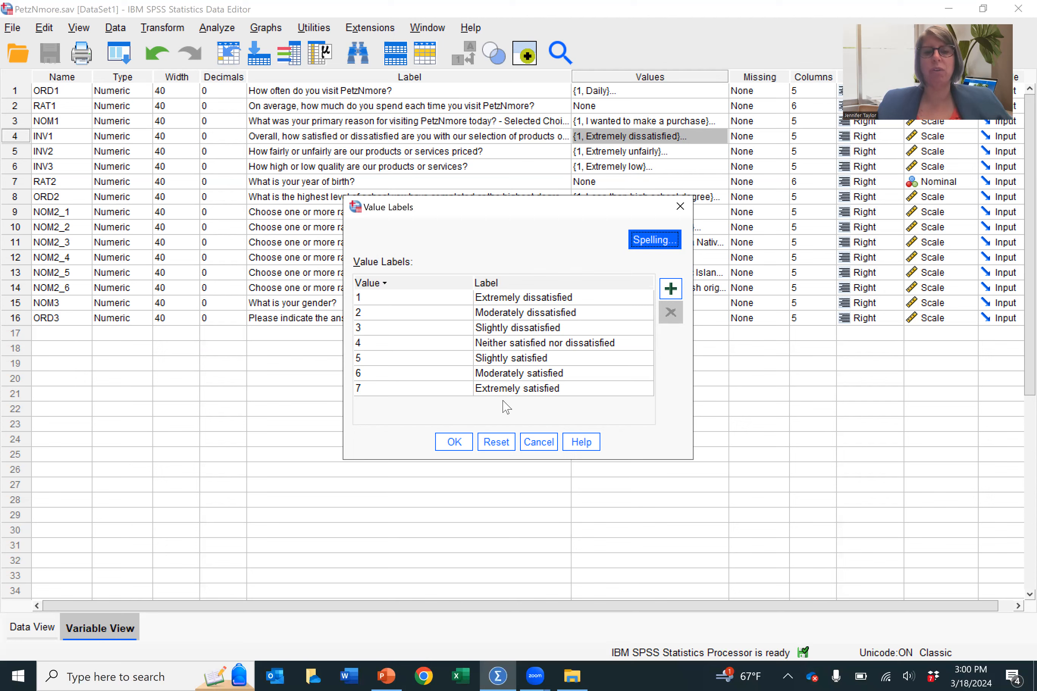
click(536, 451)
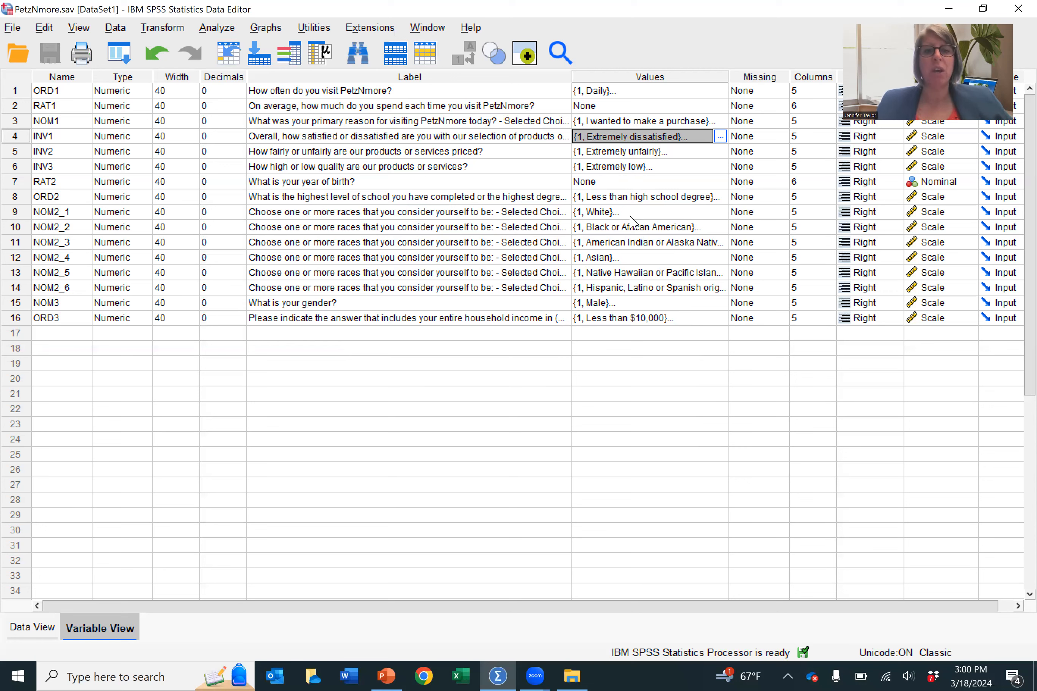
Step: Examine the value labels of the education variable ORD2 and the full list for the household income variable ORD3
click(630, 197)
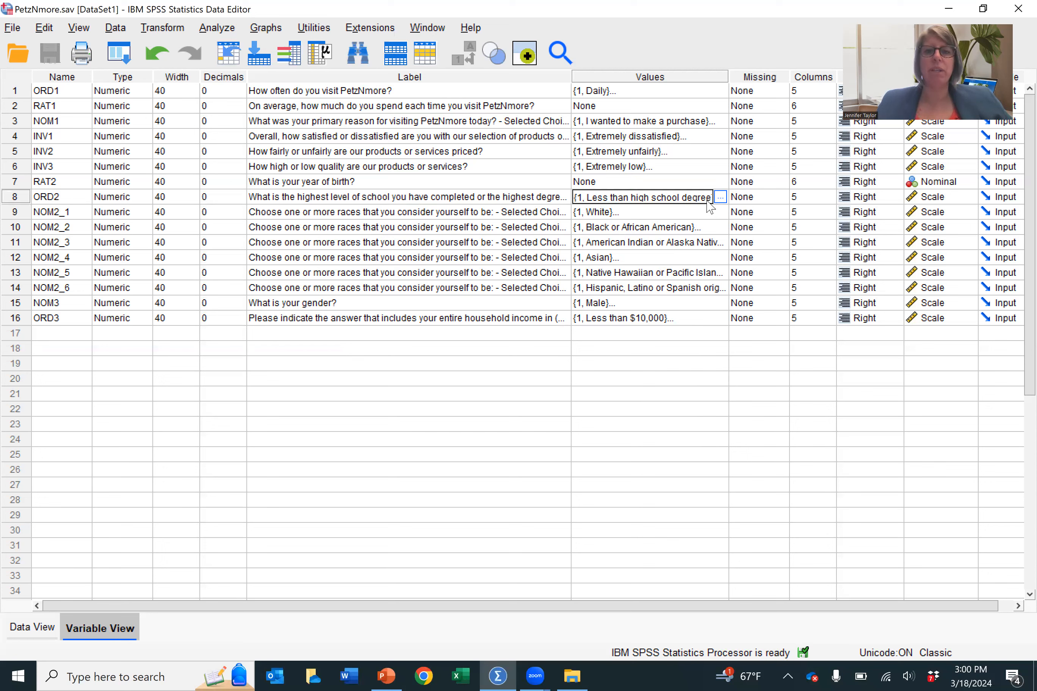
click(720, 198)
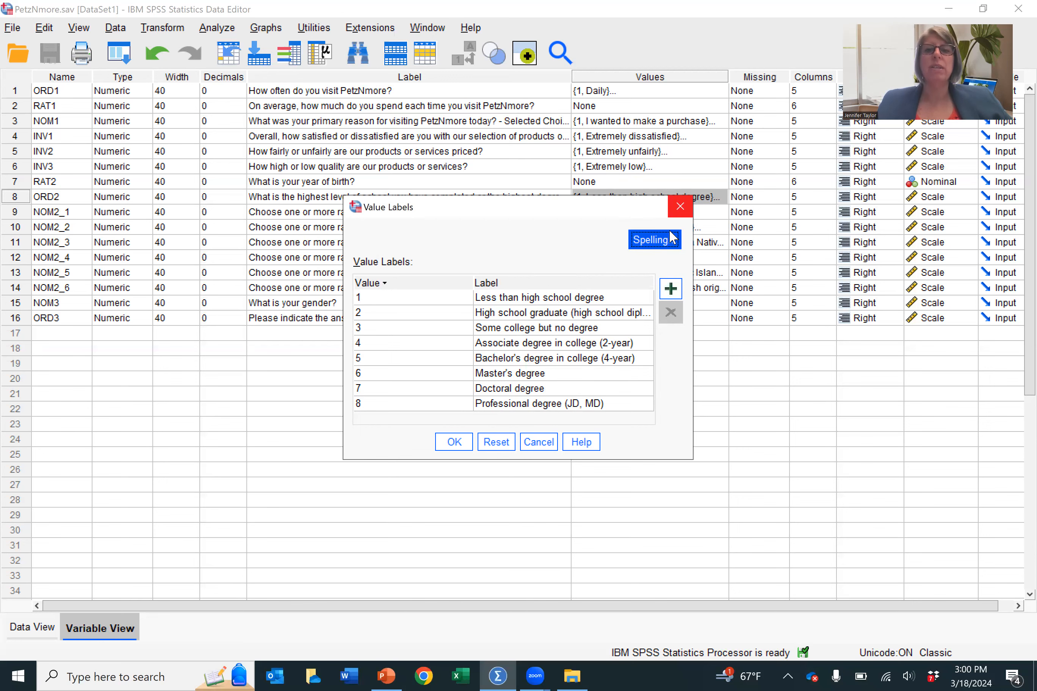
click(680, 208)
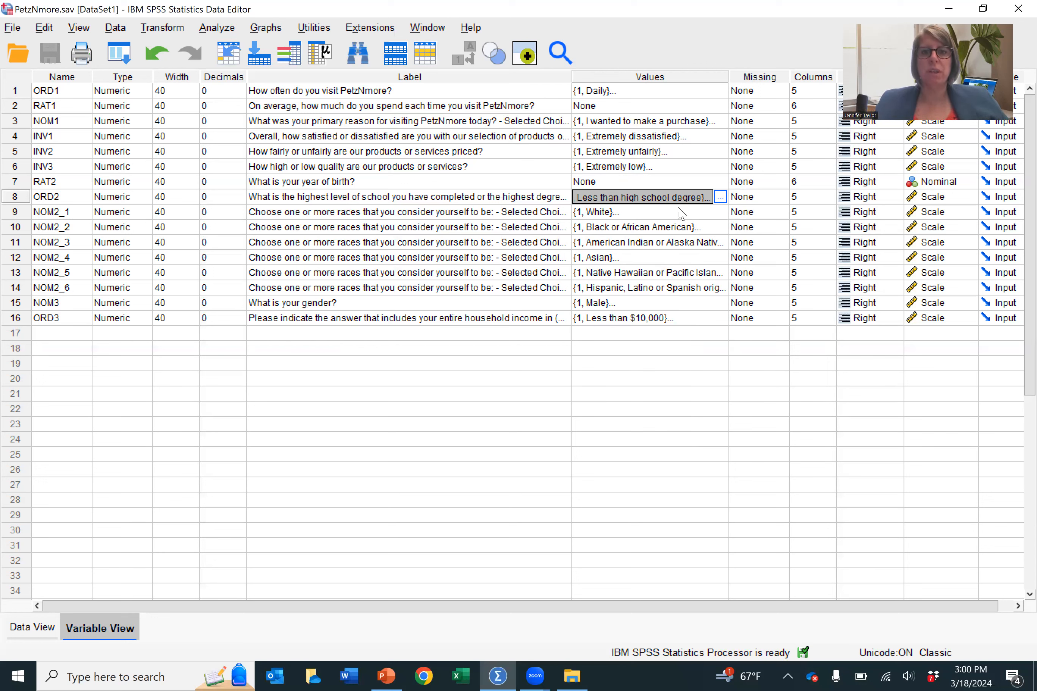
click(428, 317)
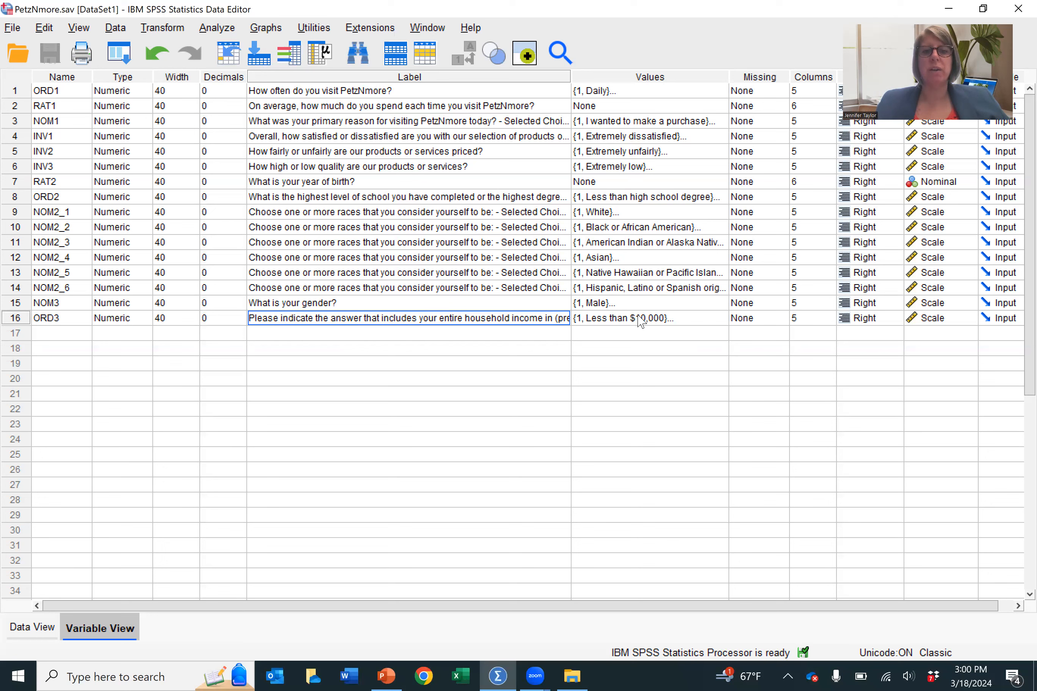
click(684, 318)
click(720, 319)
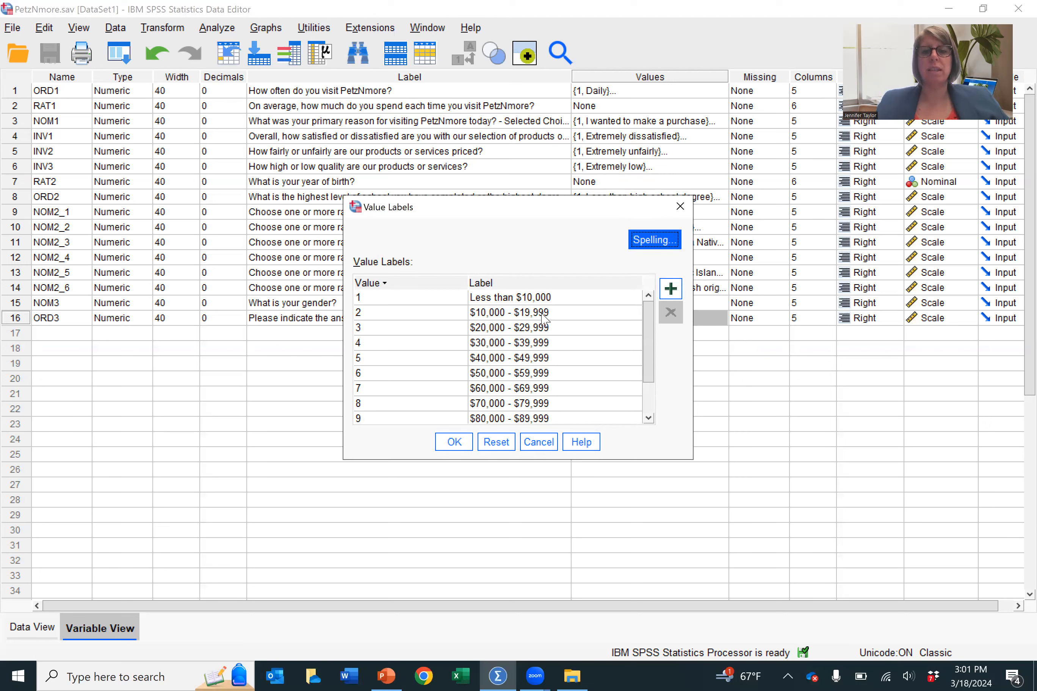
drag(649, 348, 648, 382)
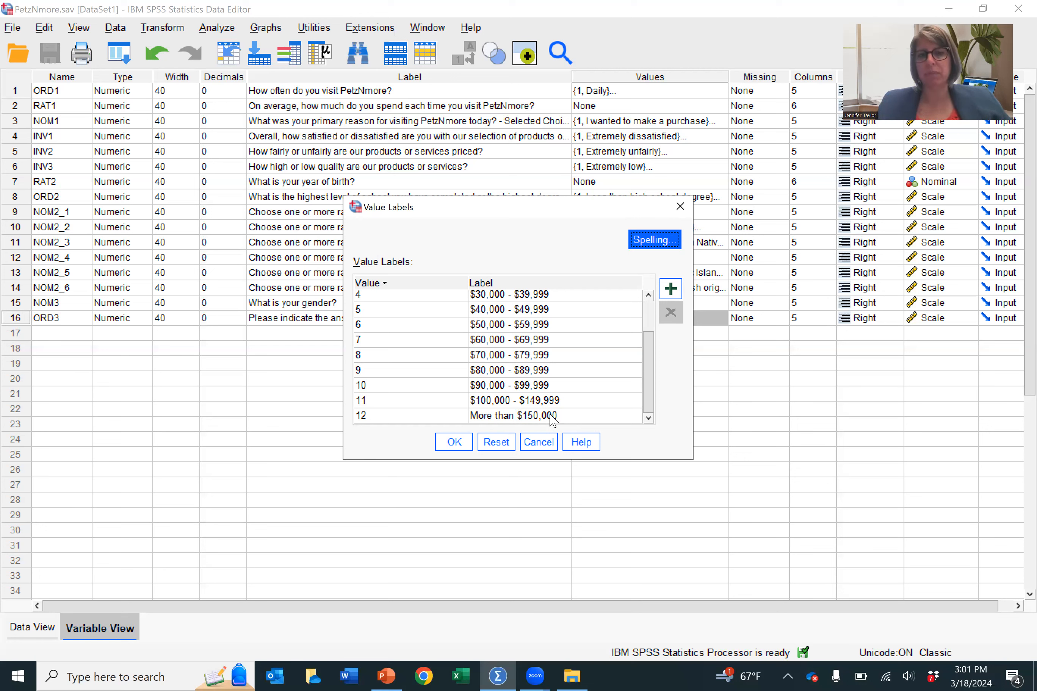
click(538, 443)
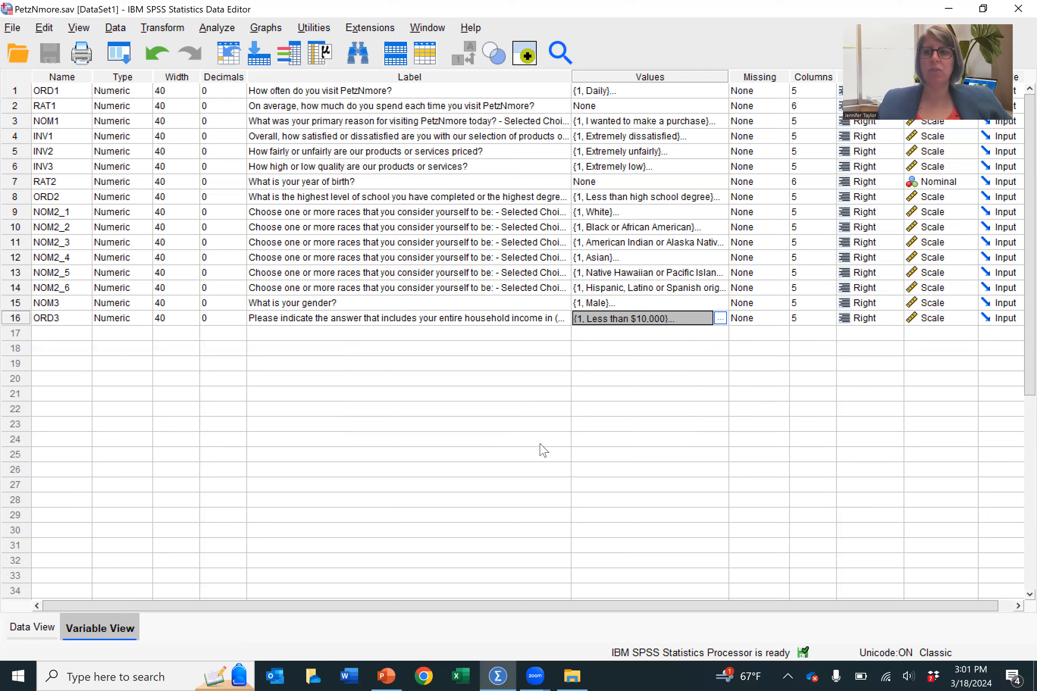
Step: Start a Frequencies analysis from the descriptive statistics and reset its previous settings
click(219, 28)
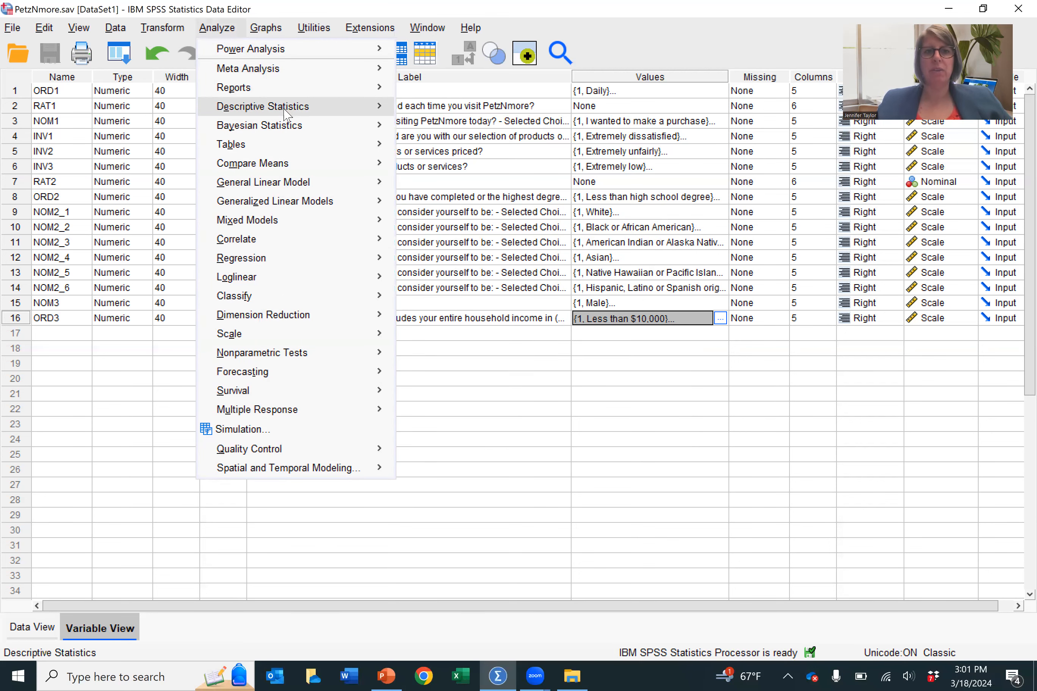
mouse_move(286, 115)
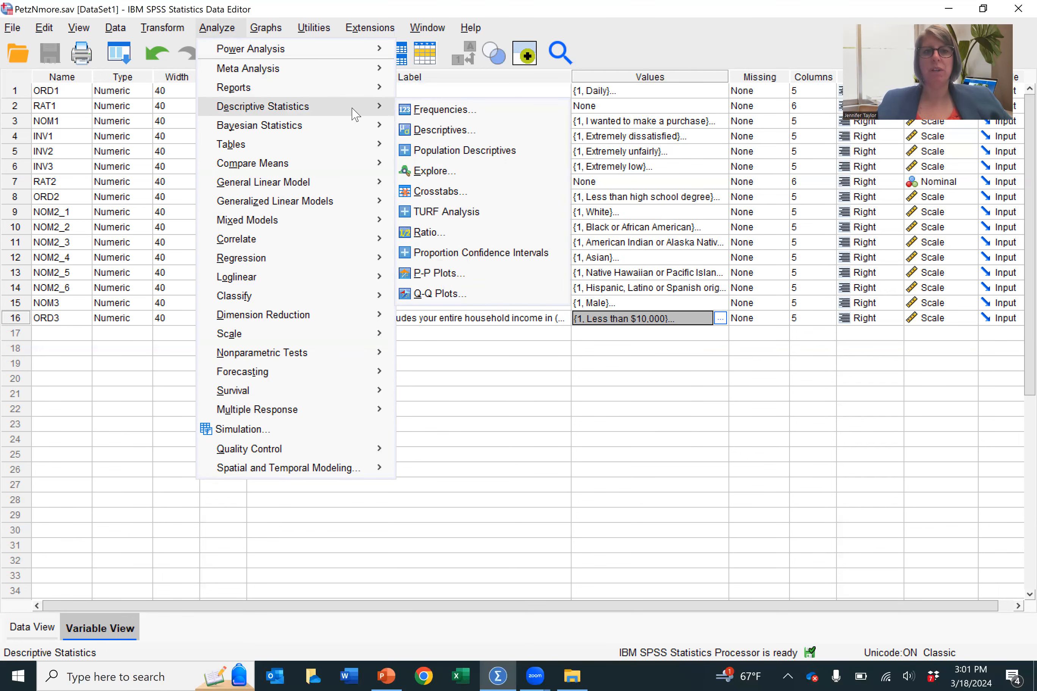
click(444, 117)
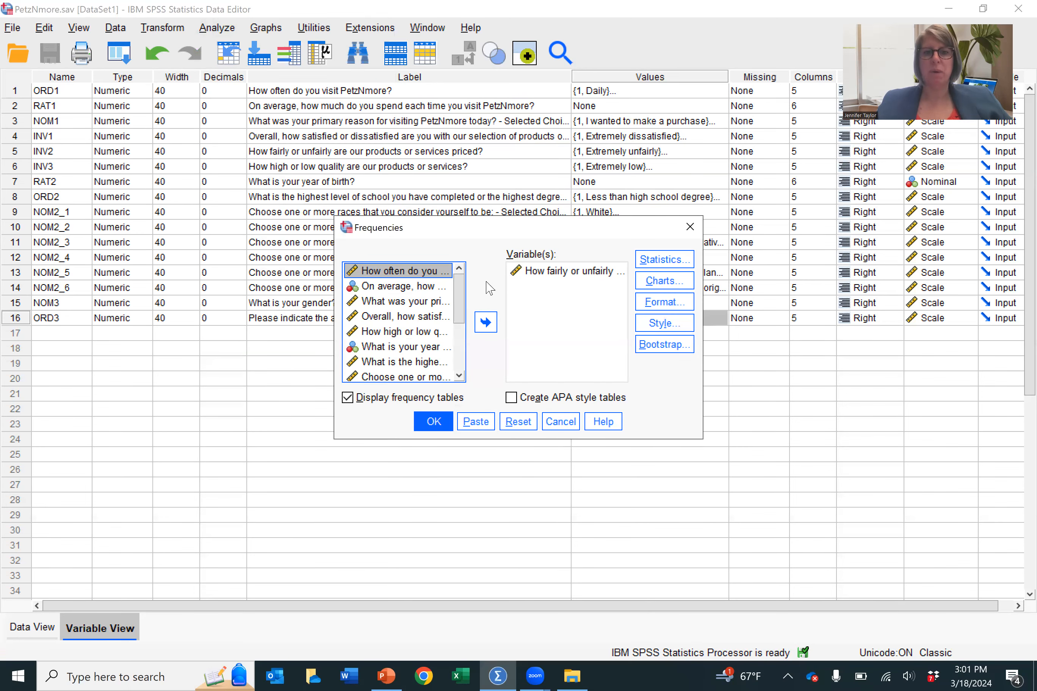
click(518, 422)
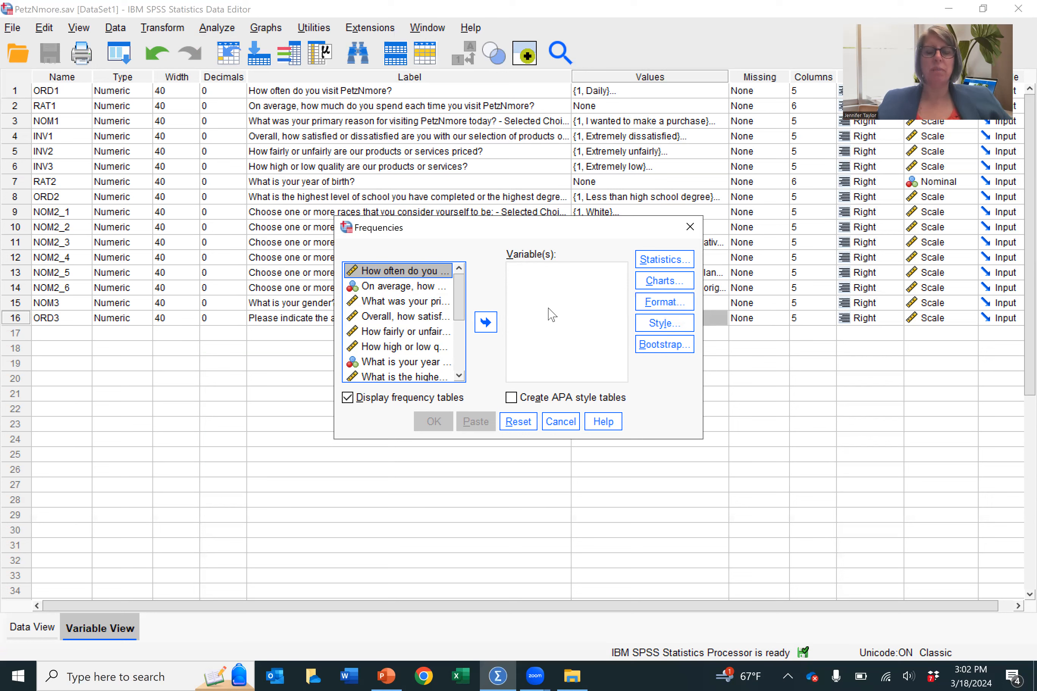
Step: Show variable names instead of labels in the Frequencies source list and sort them alphabetically
right_click(385, 319)
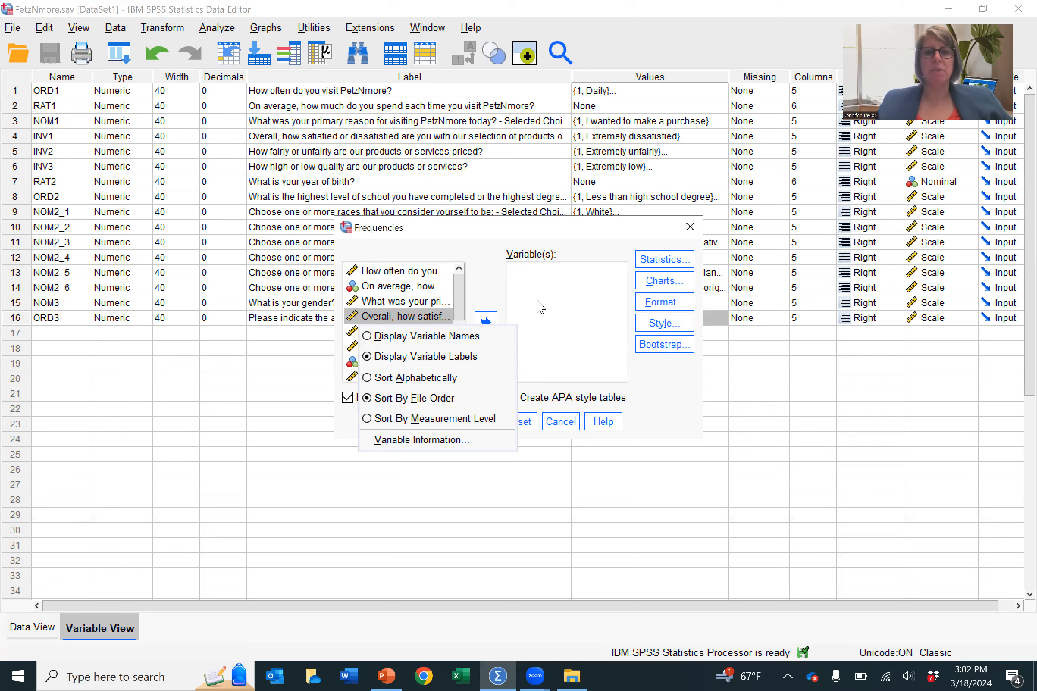
click(515, 287)
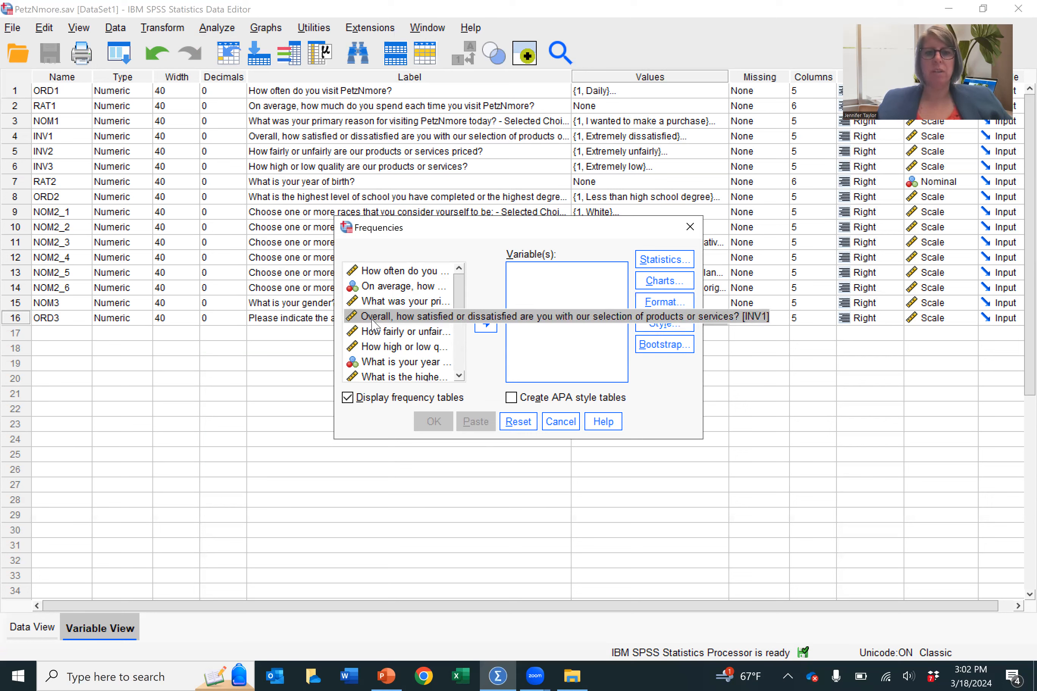
right_click(391, 304)
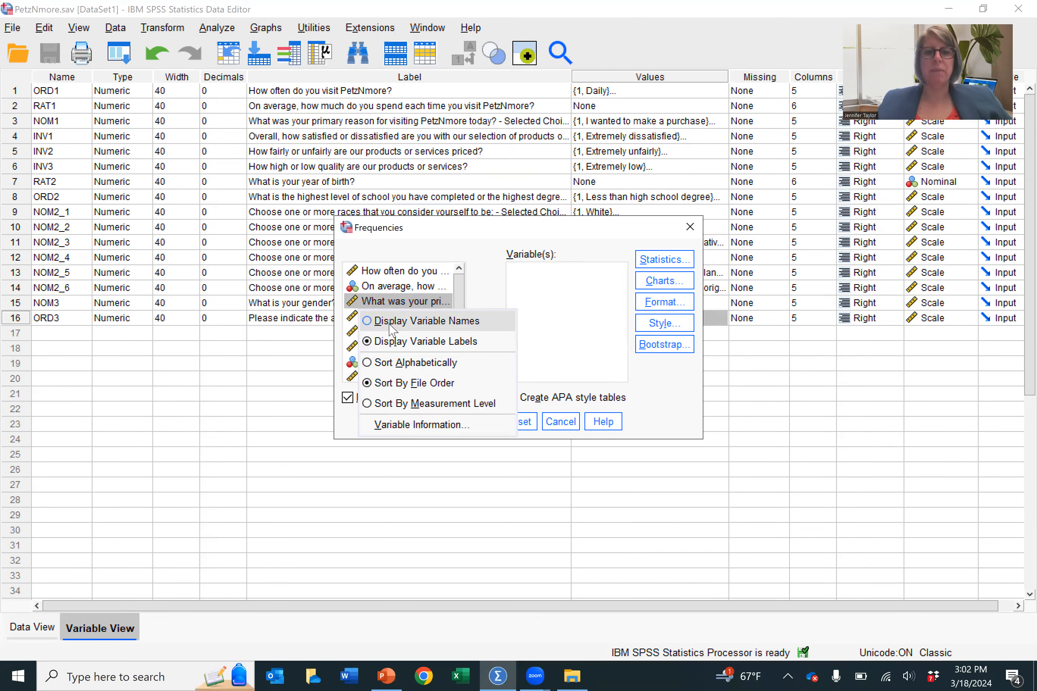
click(391, 322)
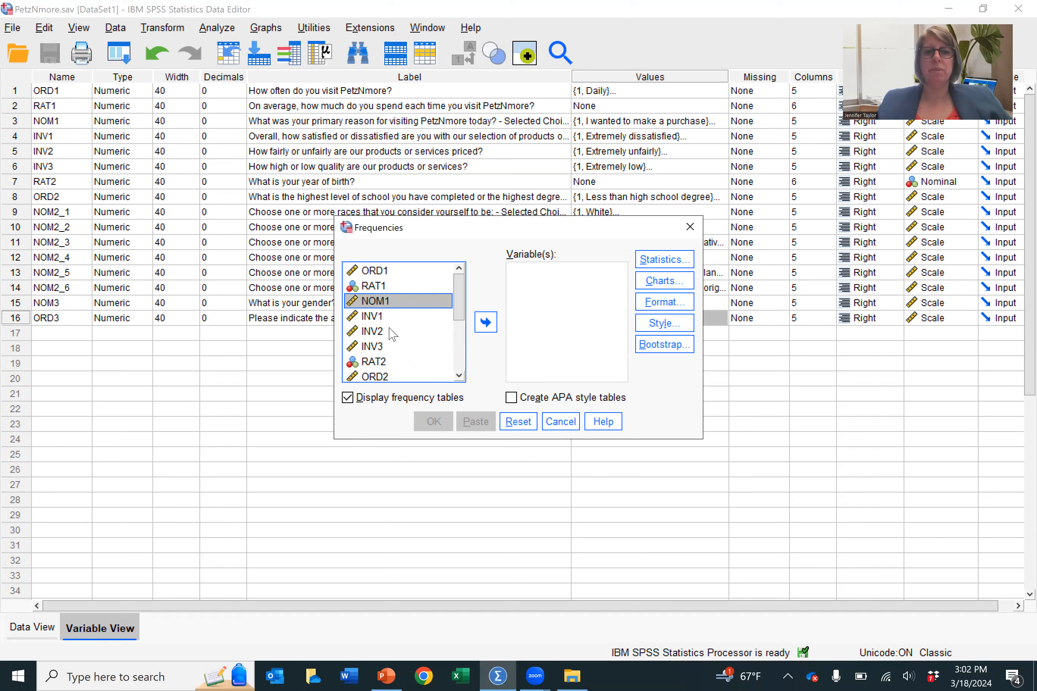
right_click(372, 317)
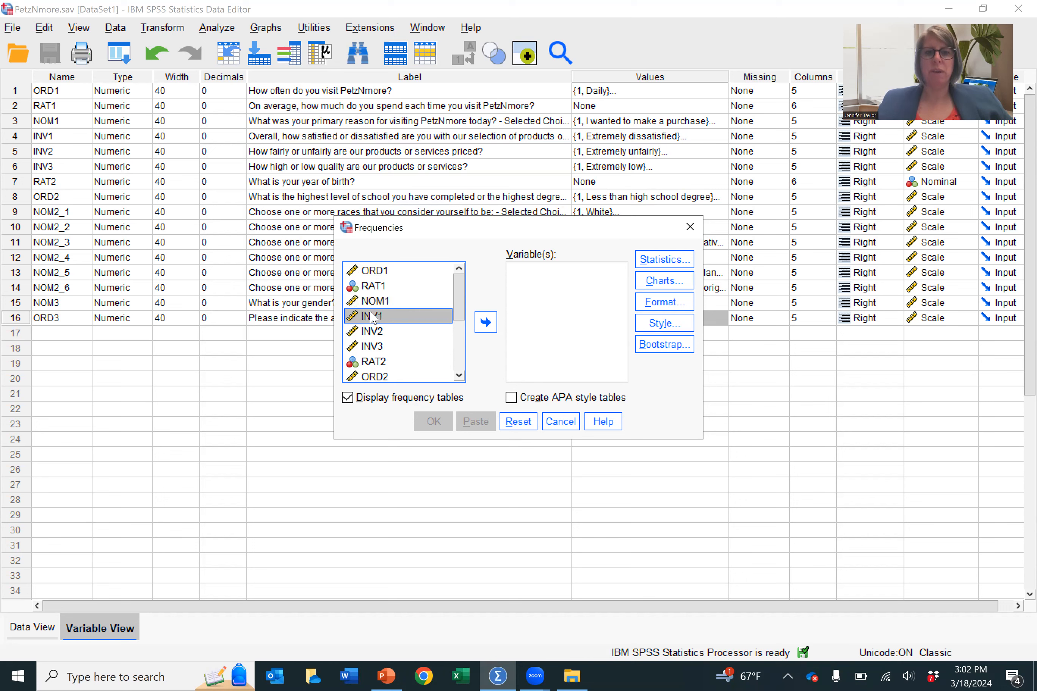
click(385, 380)
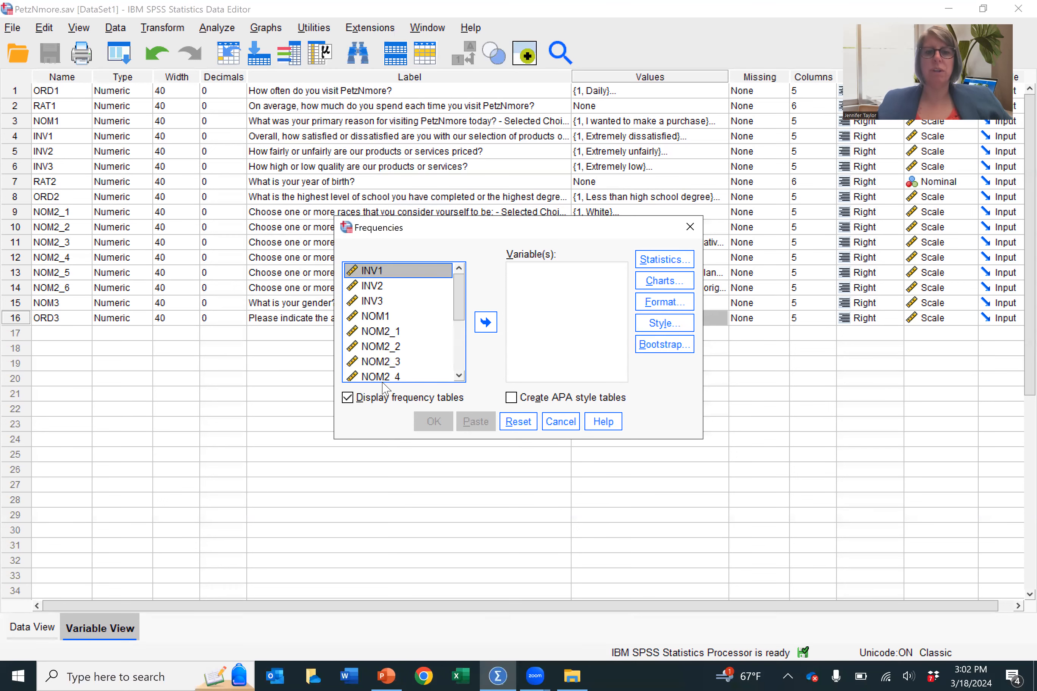
Step: Add ORD1, ORD2 and ORD3 to the variables of the Frequencies analysis
drag(460, 312, 461, 360)
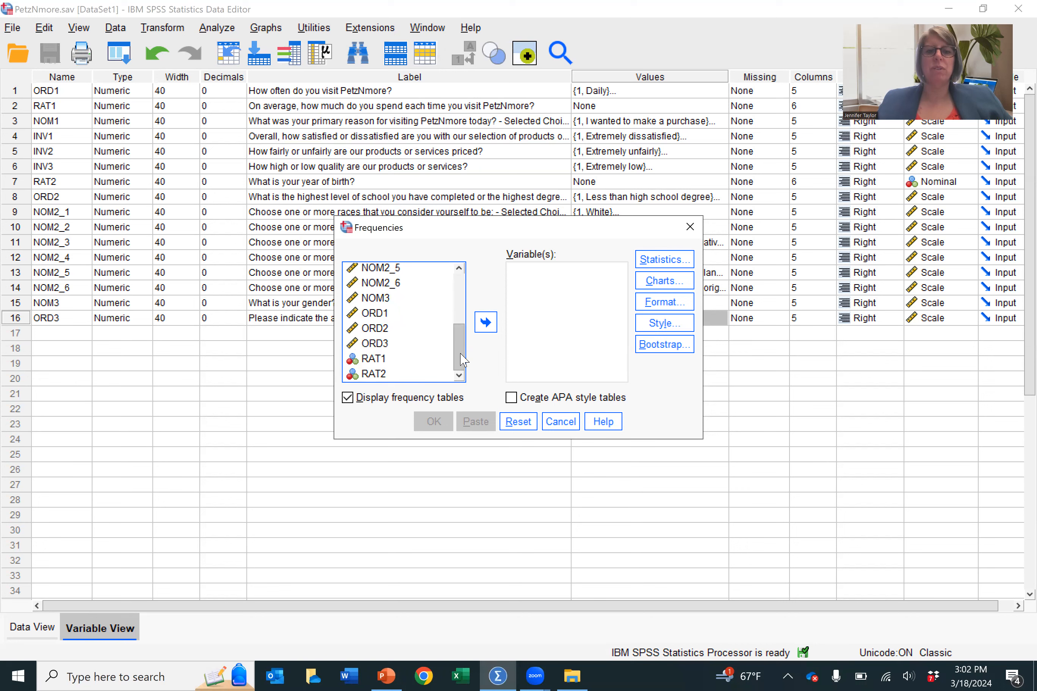
click(377, 313)
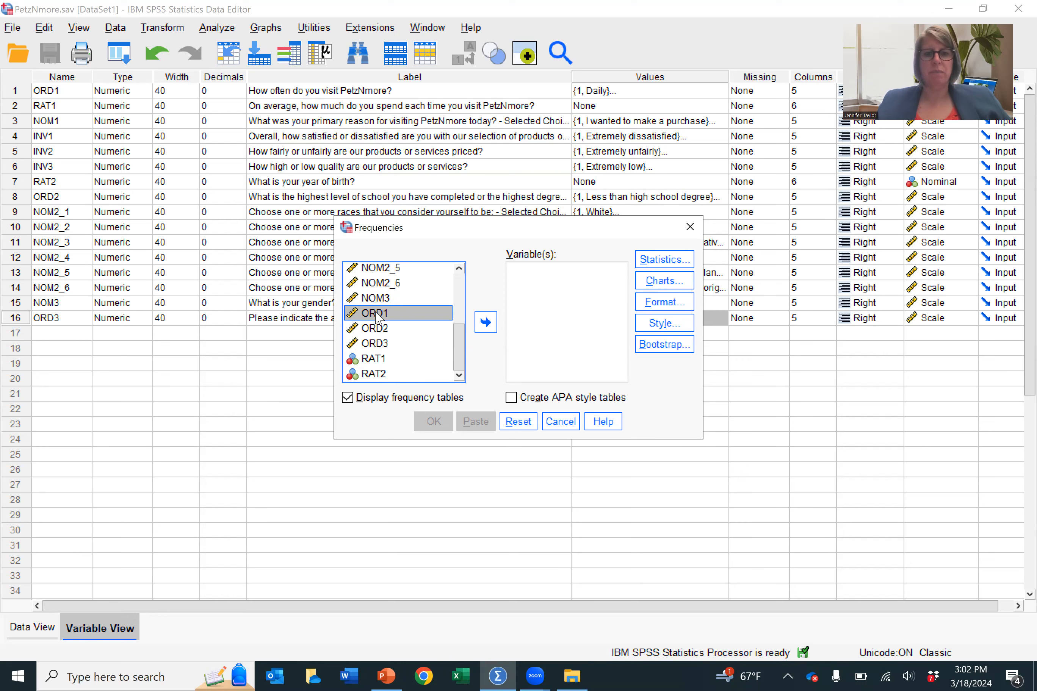
shift+click(379, 344)
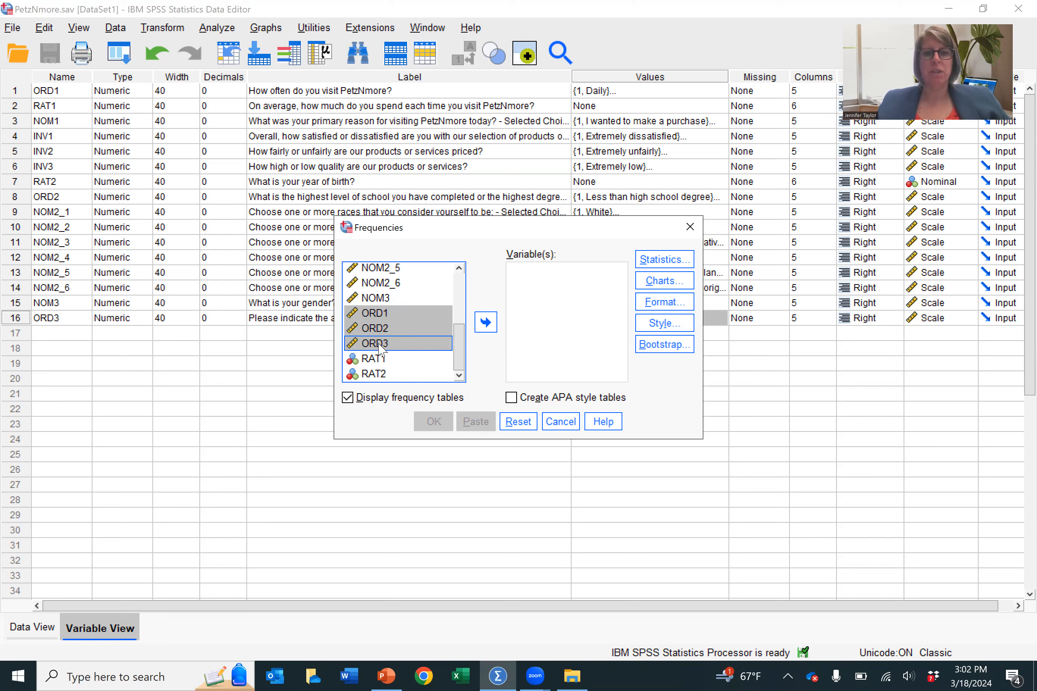
click(486, 322)
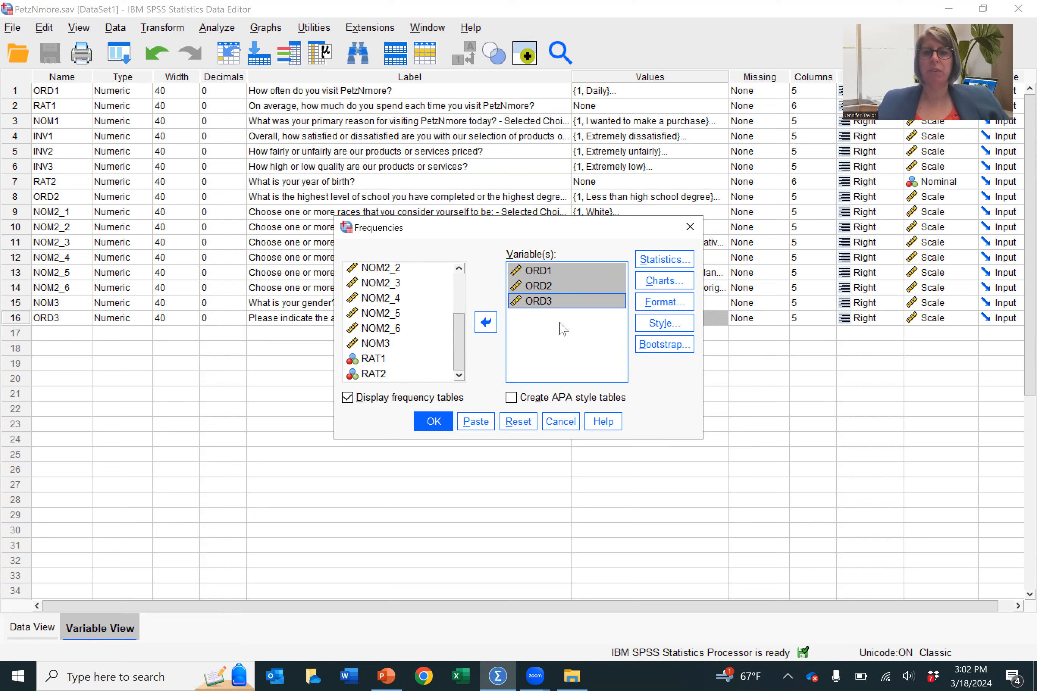
Step: Request the median and mode as Frequencies statistics and run the analysis
click(664, 261)
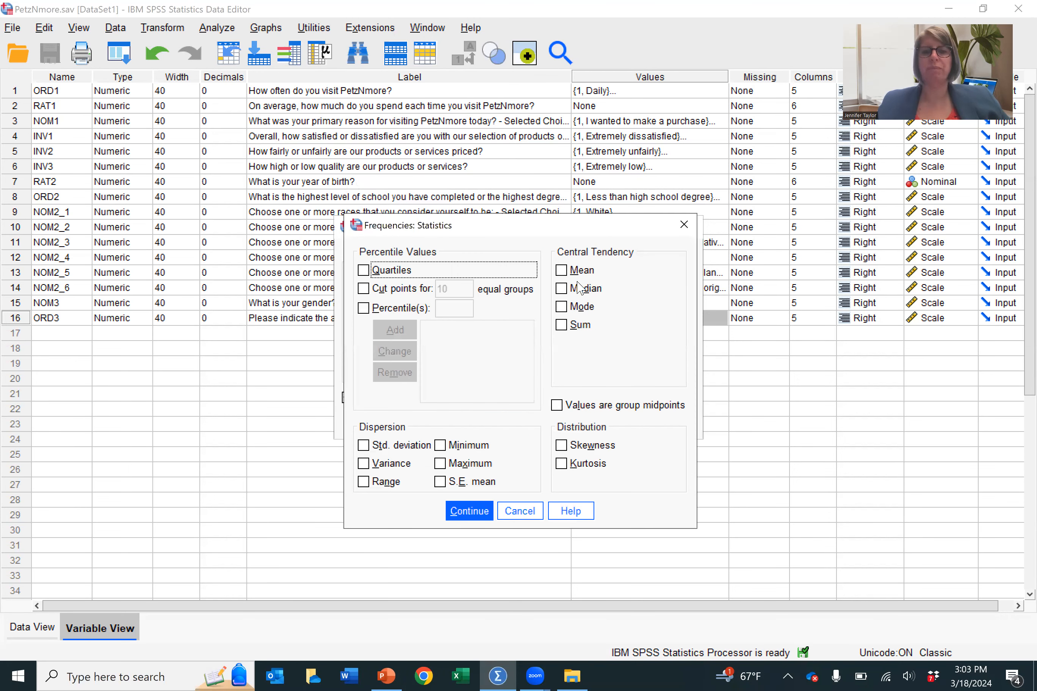
click(562, 289)
click(561, 308)
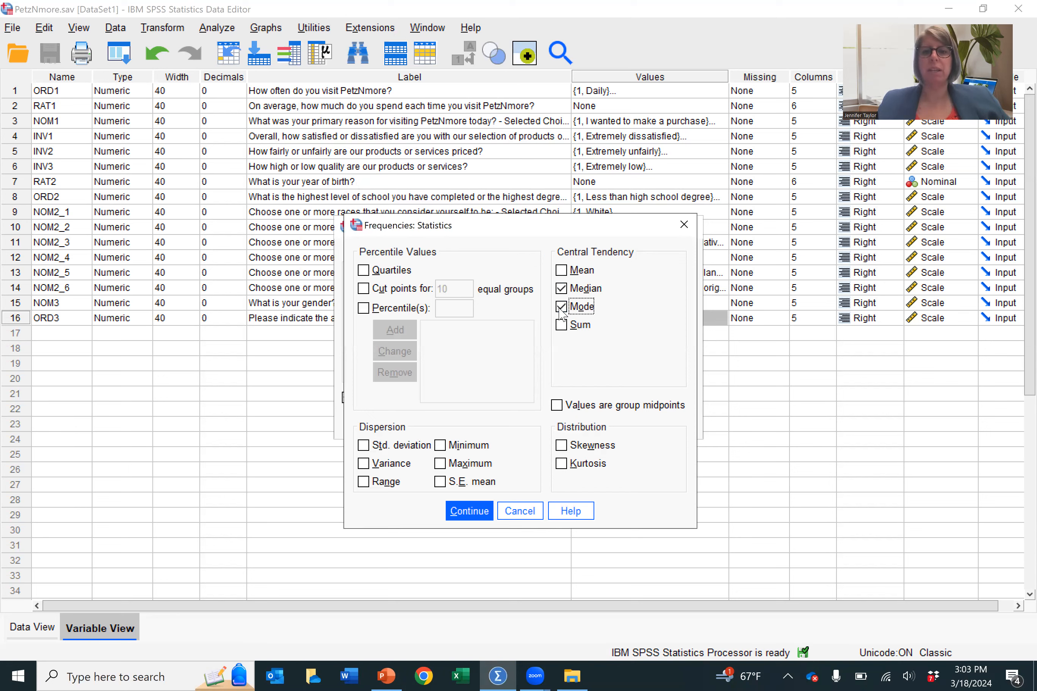
click(469, 512)
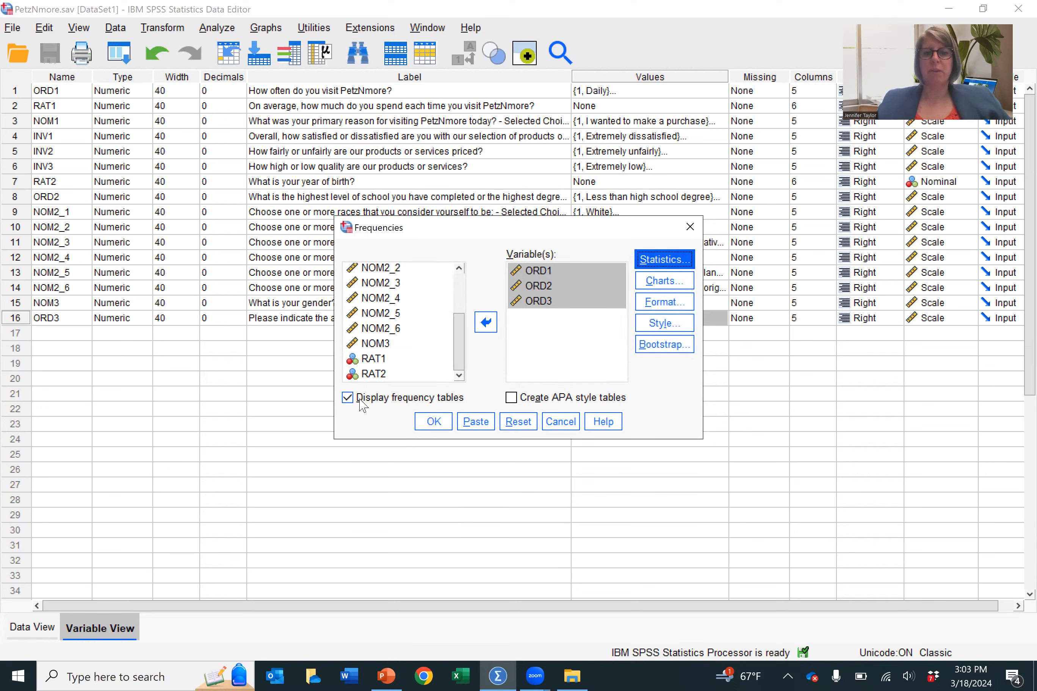
click(430, 430)
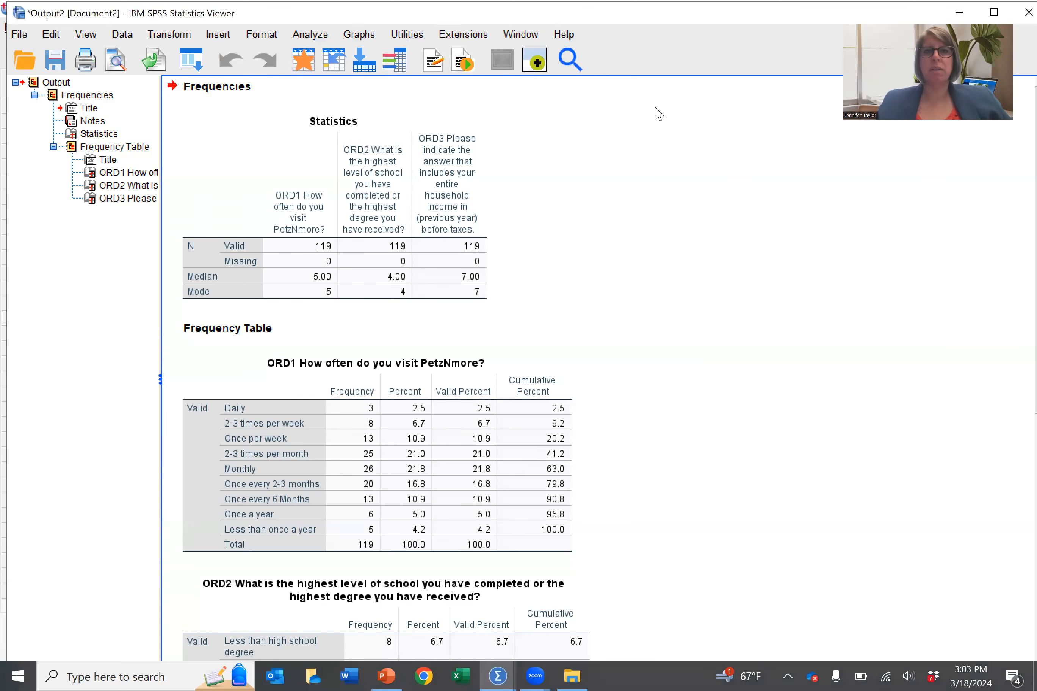
Step: Maximize the output window and examine the Statistics table and the ORD1 visit frequency table
double_click(725, 23)
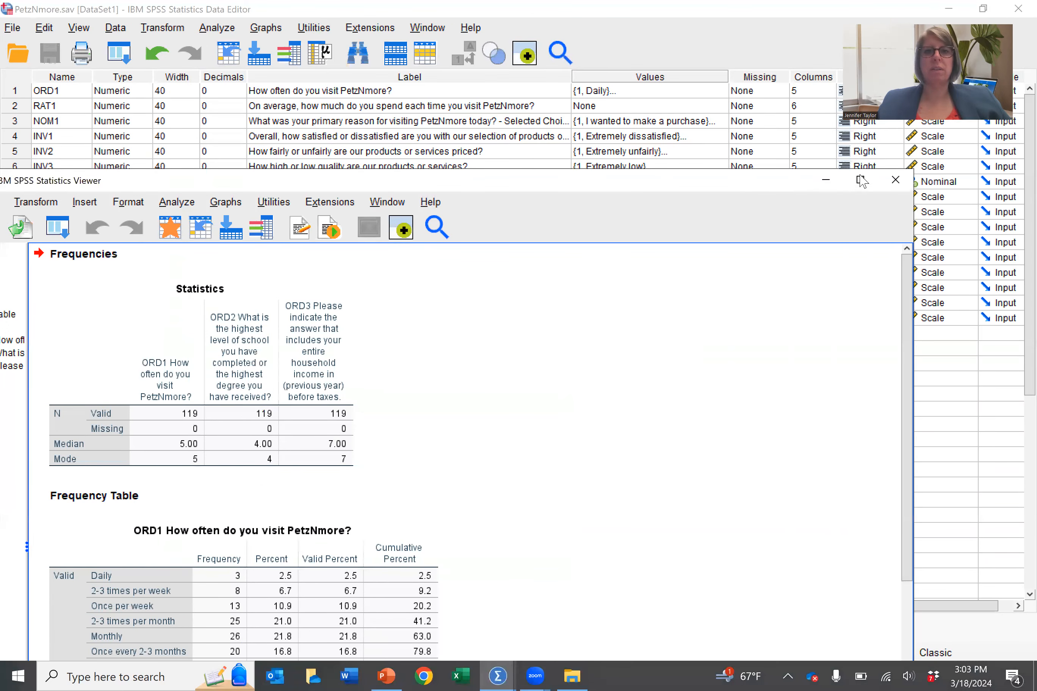
click(861, 180)
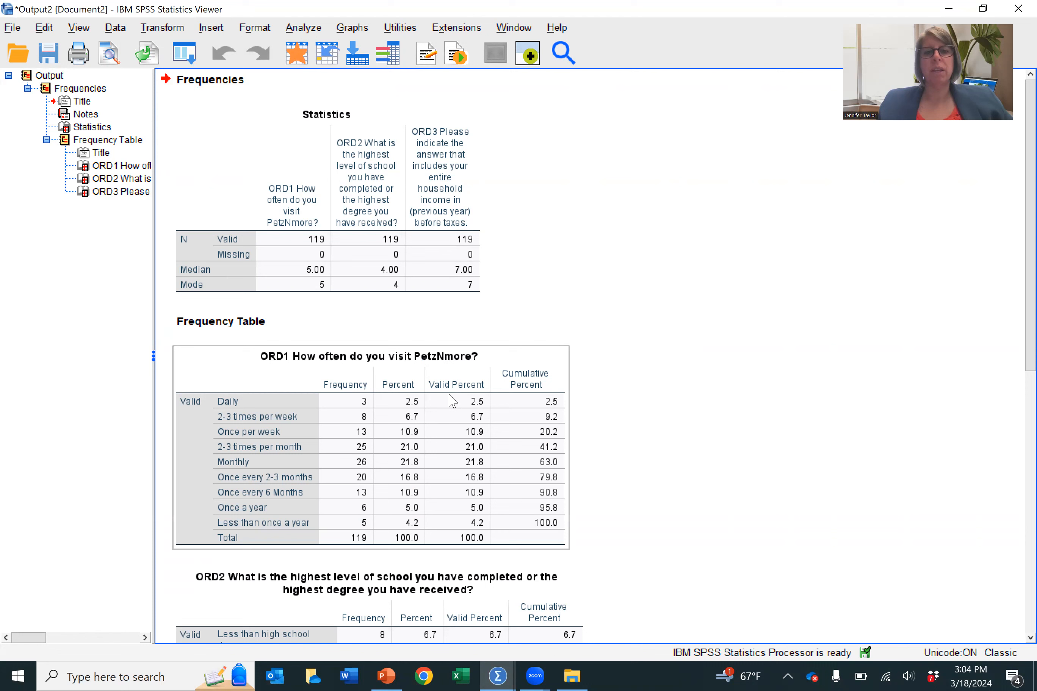
click(455, 454)
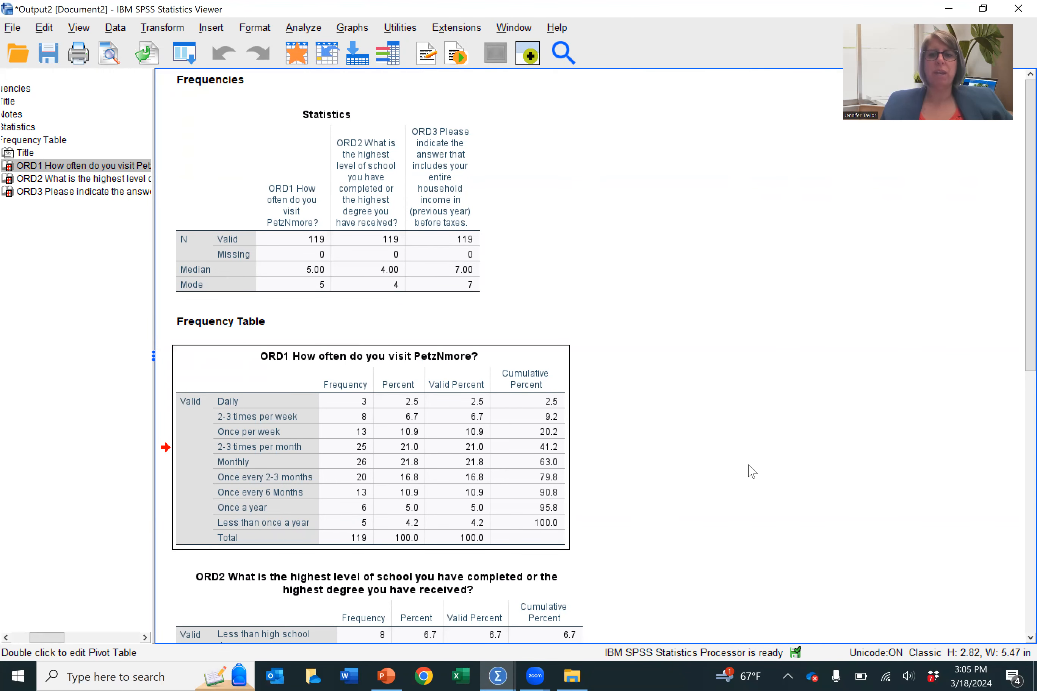
Step: Examine the frequency tables for ORD2 education level and ORD3 household income
drag(1013, 333, 998, 539)
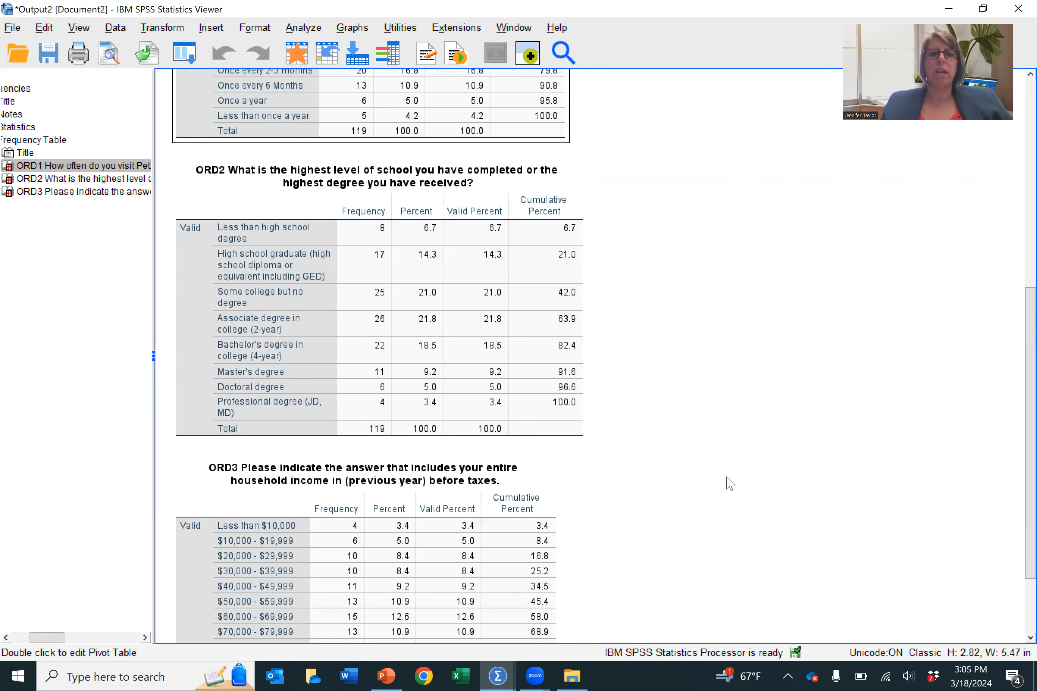
click(450, 414)
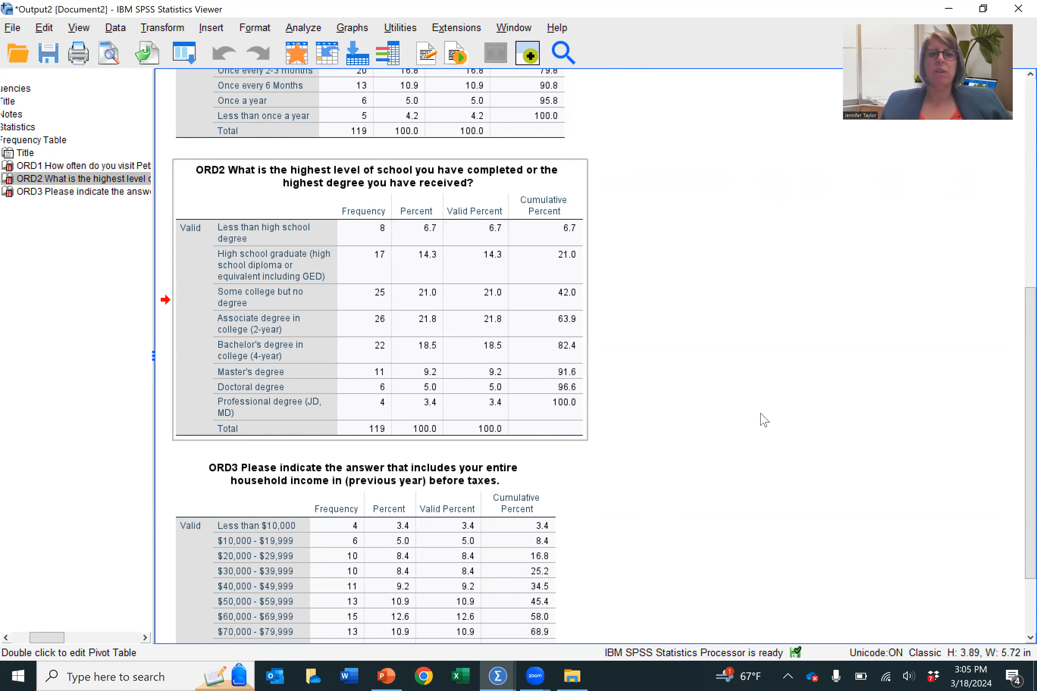
scroll(1012, 522, down, 3)
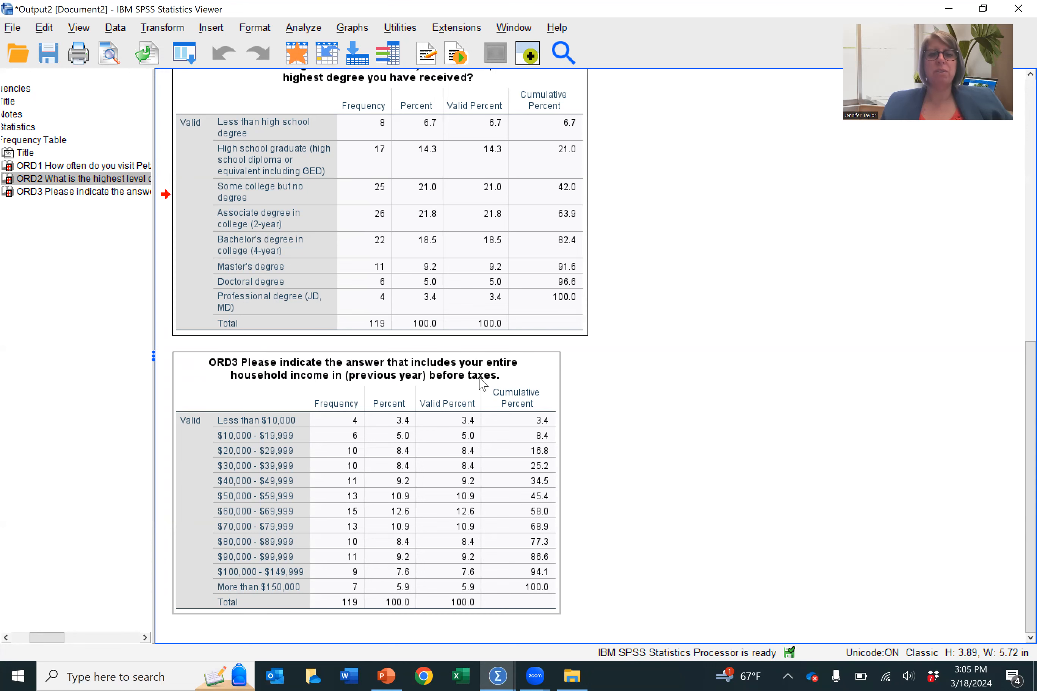
click(401, 495)
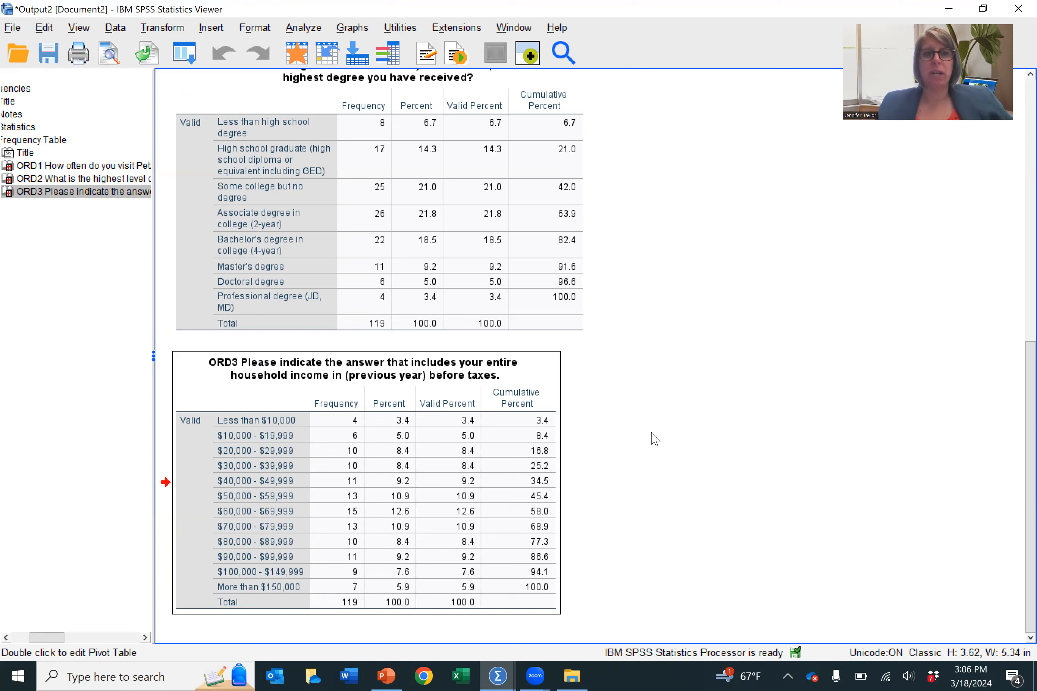
click(17, 32)
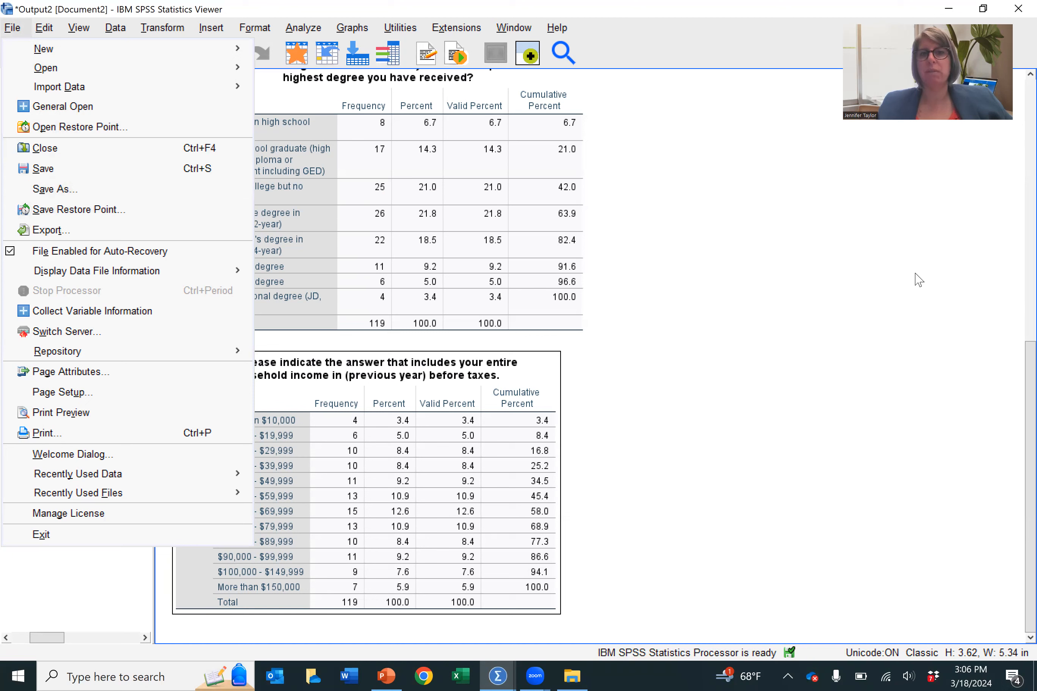
click(738, 315)
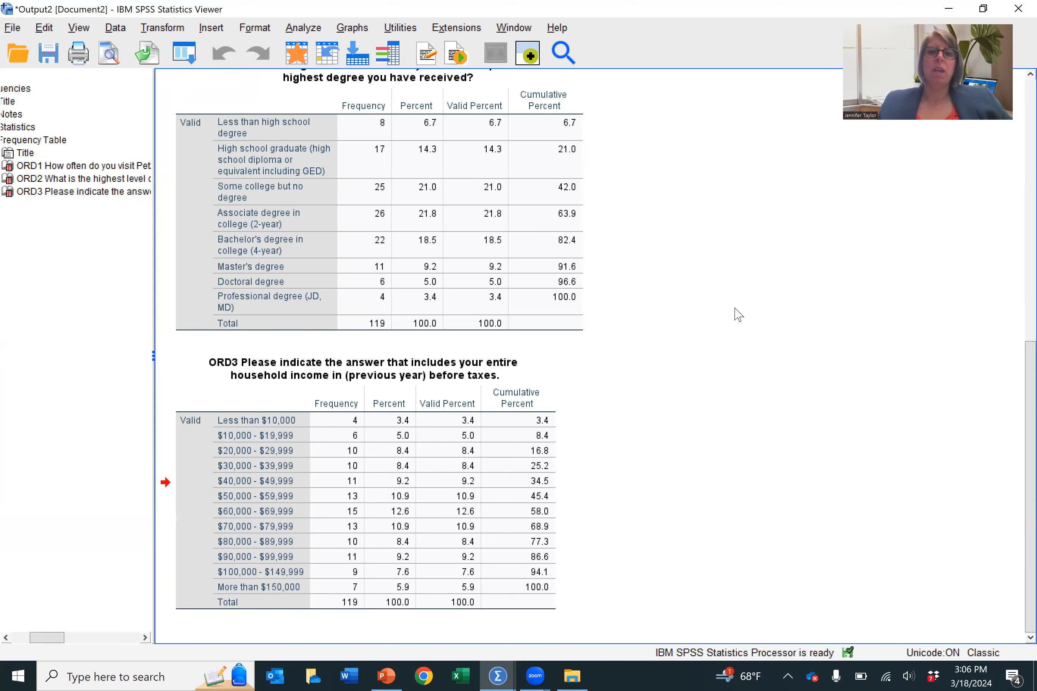